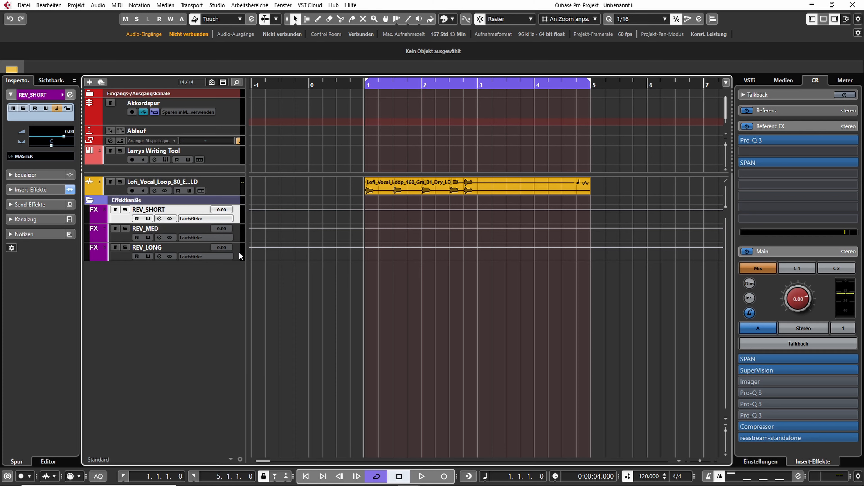
- Show the MixConsole beneath the project view with its insert slots displayed
click(824, 18)
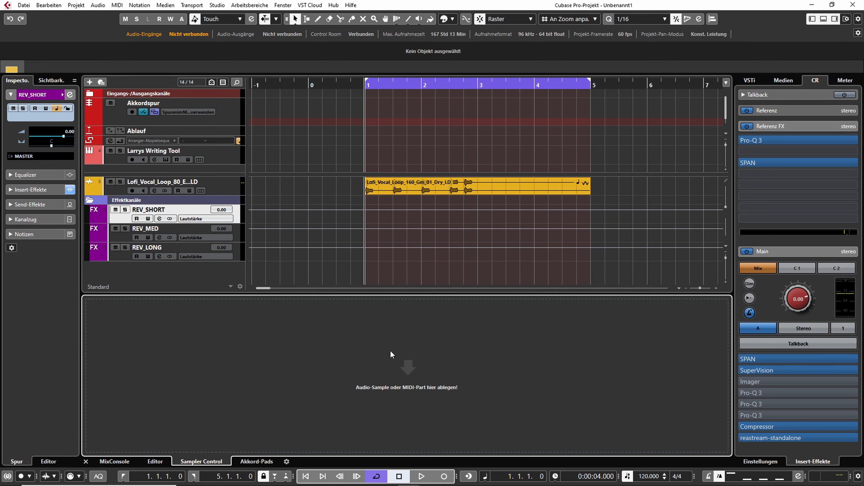
click(114, 462)
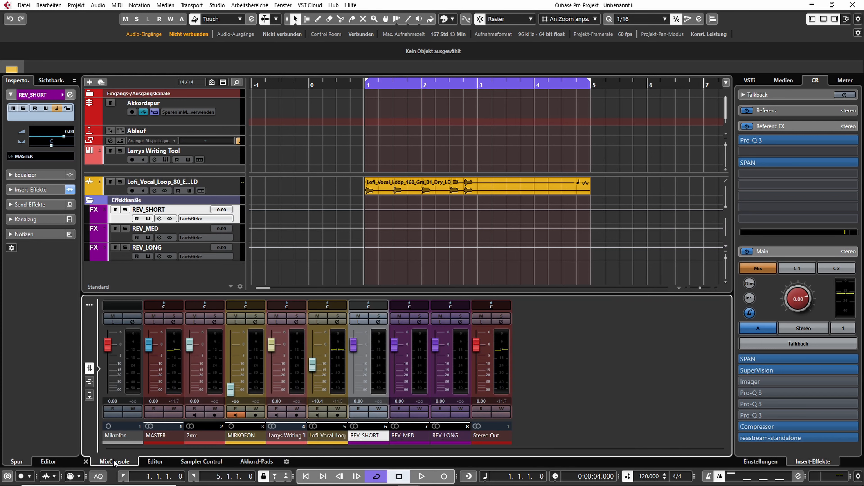
click(89, 382)
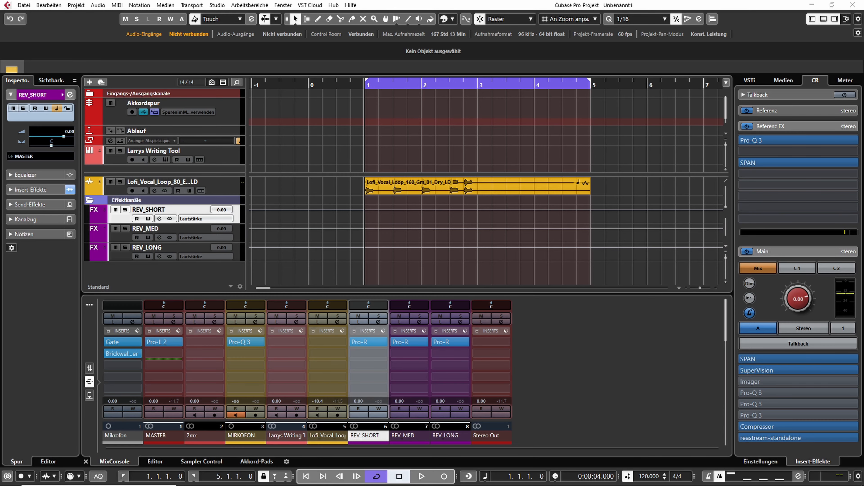
- Set the Space of the Pro-R reverb on REV_SHORT to about 1.04 s and close the plug-in window
click(369, 342)
drag(388, 139, 471, 104)
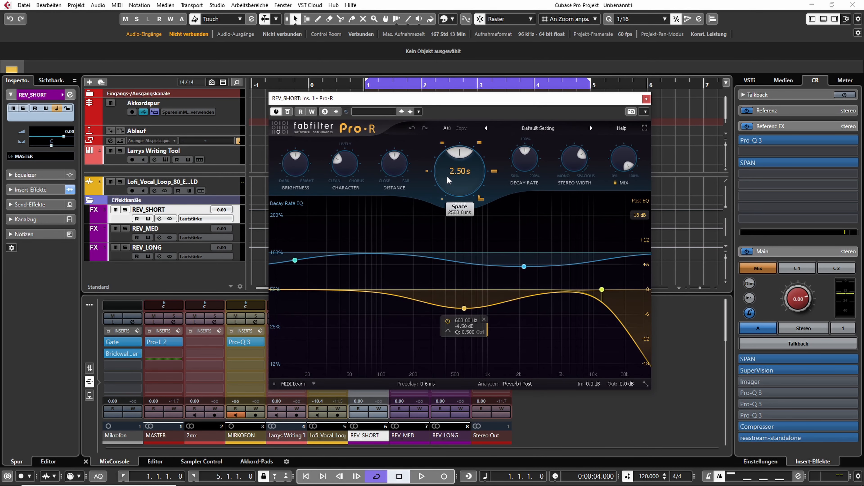
click(427, 171)
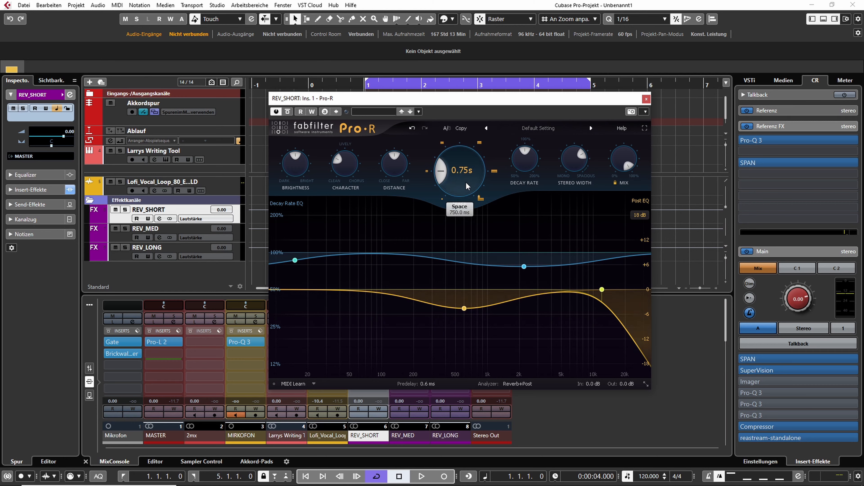
mouse_move(463, 183)
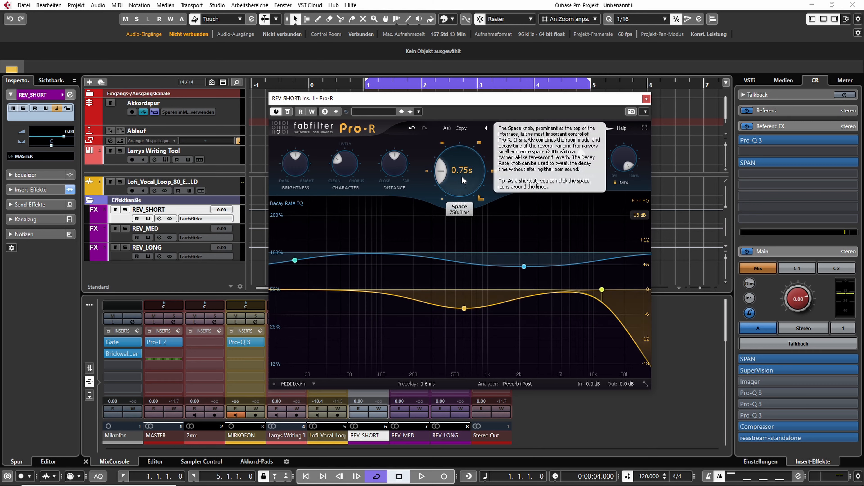
drag(458, 180, 456, 168)
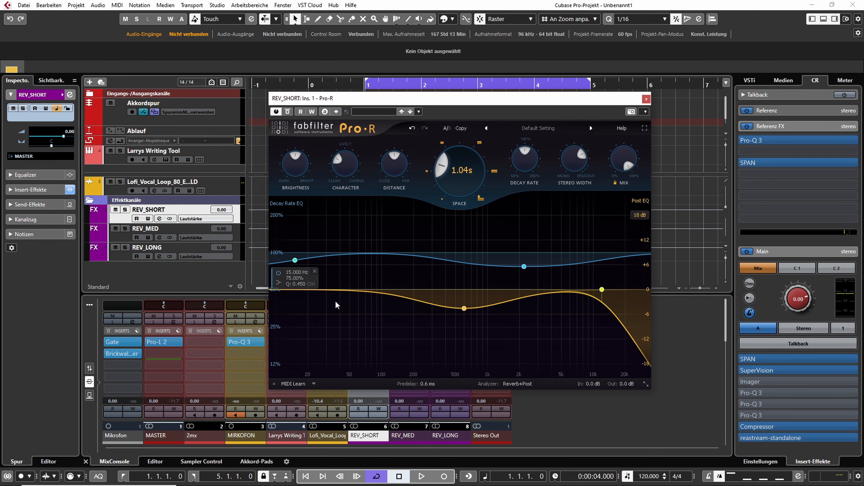
click(646, 99)
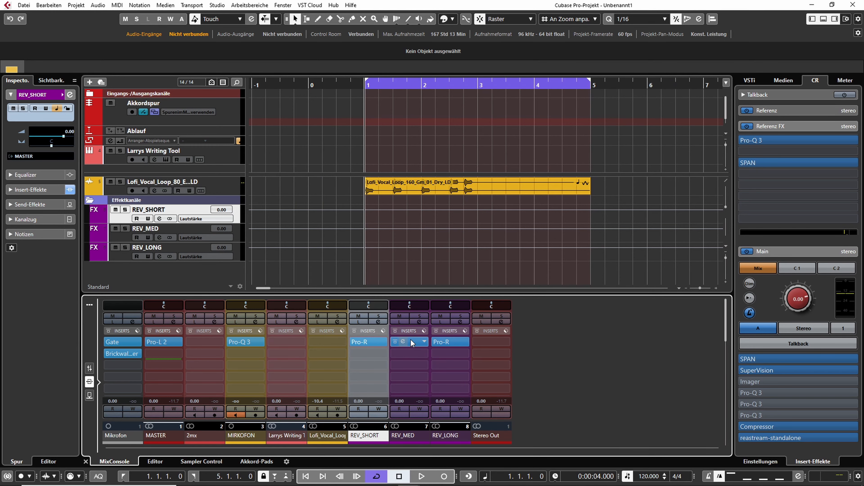
- Set the Space of the Pro-R reverb on REV_MED to about 2.70 s and close the plug-in window
click(417, 340)
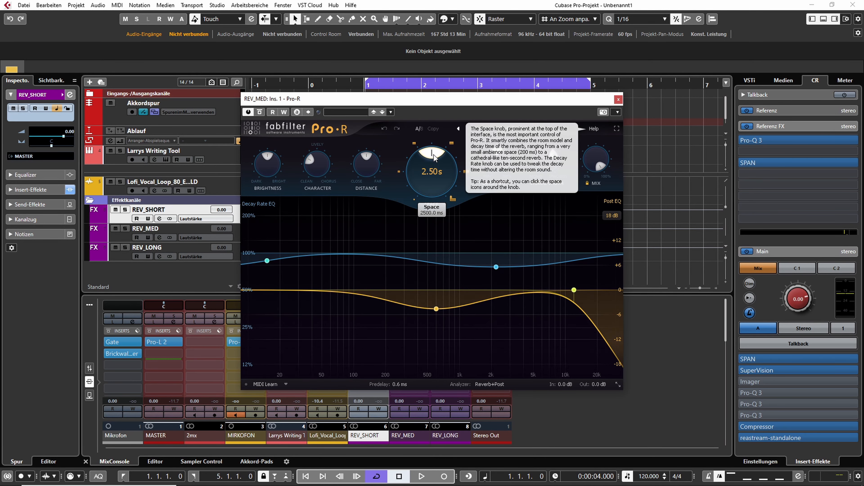
scroll(433, 163, up, 2)
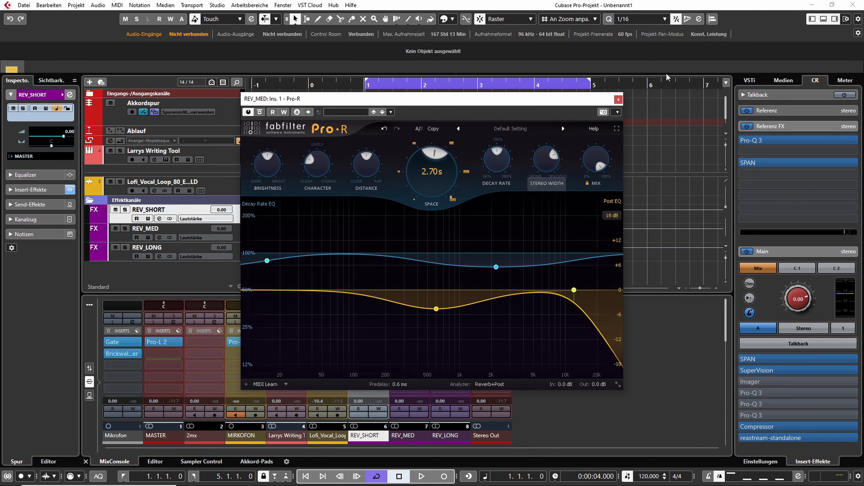
click(618, 100)
- Set the Space of the Pro-R reverb on REV_LONG to about 4.44 s and close the plug-in window
click(451, 342)
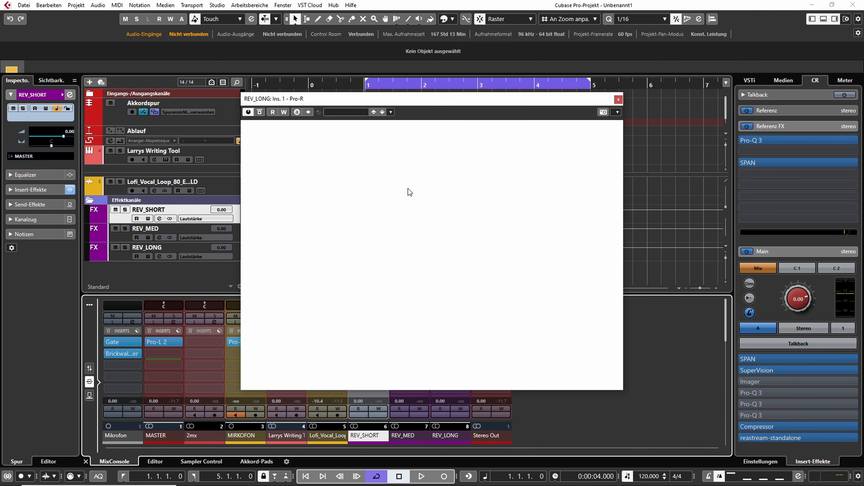
scroll(432, 175, up, 8)
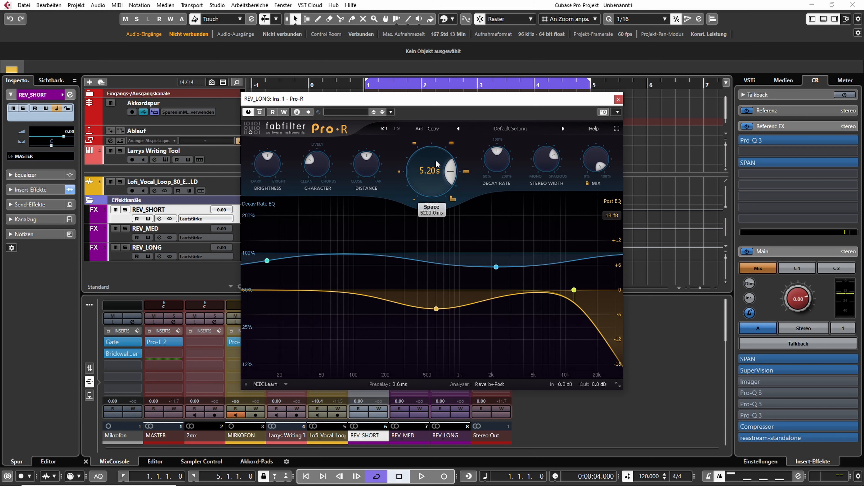
scroll(434, 178, down, 2)
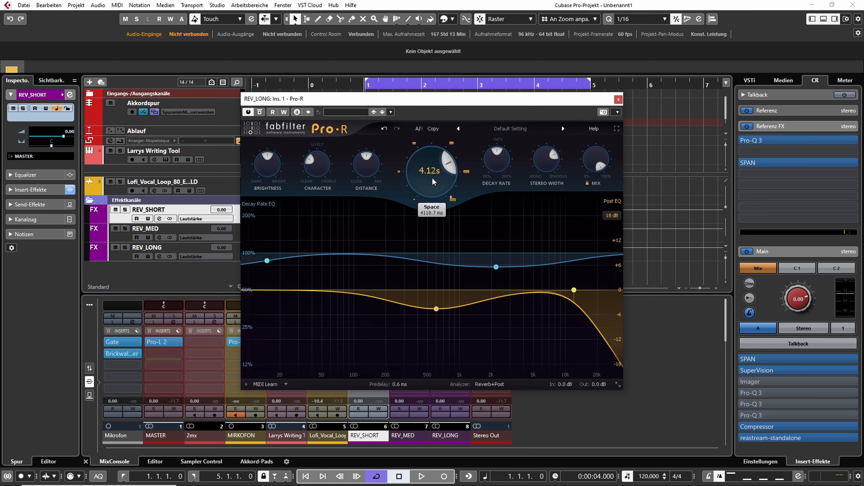
scroll(439, 180, up, 2)
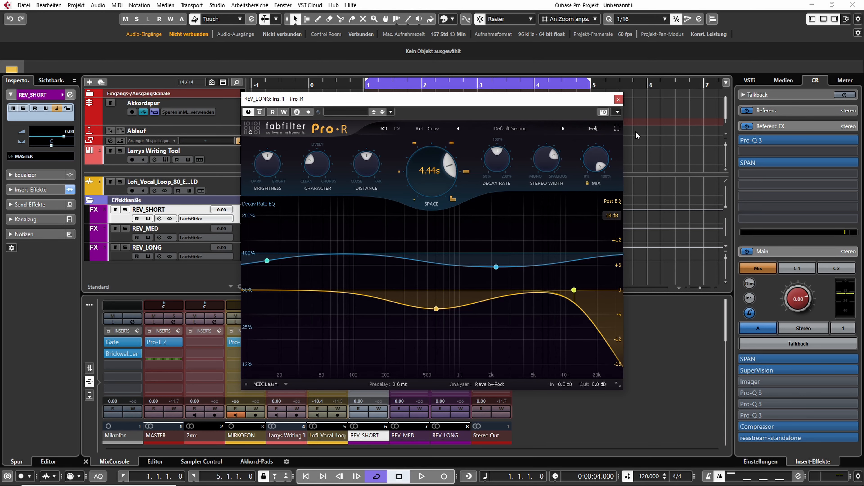
click(618, 100)
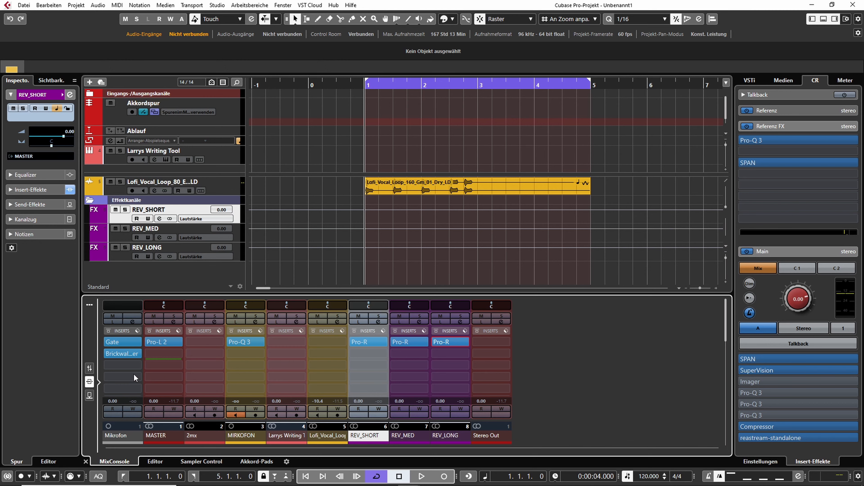
- Switch the MixConsole channels from inserts to sends
click(89, 395)
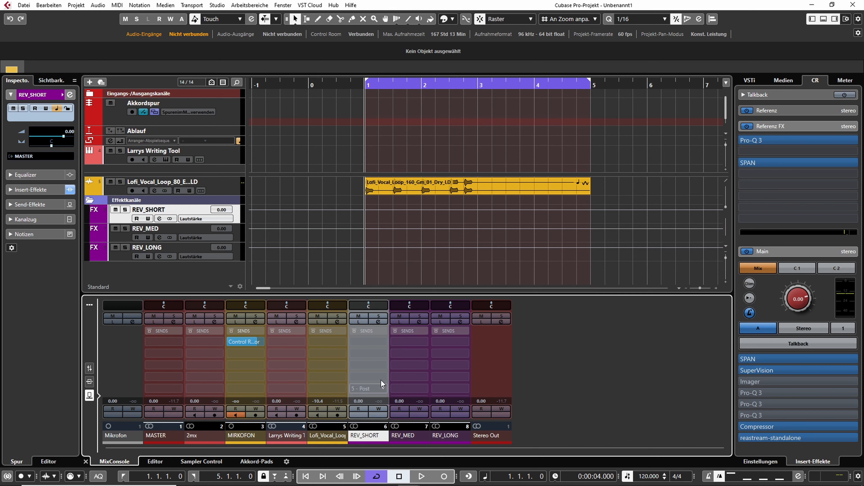
click(375, 341)
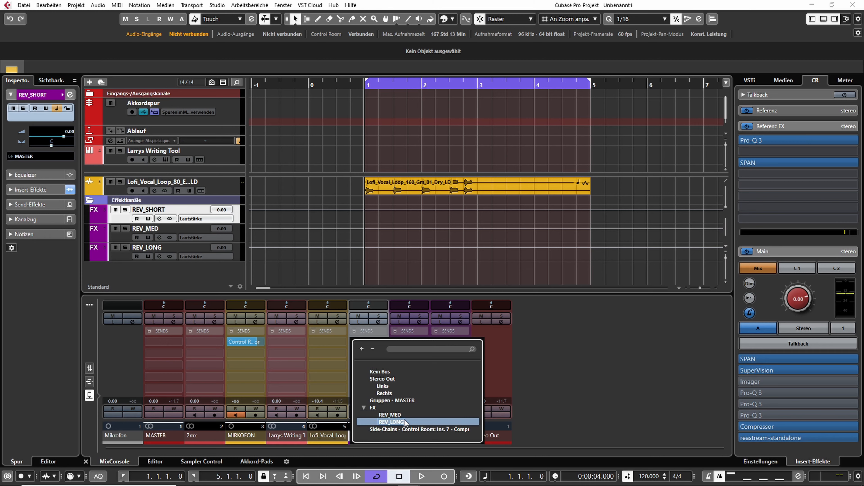
click(596, 400)
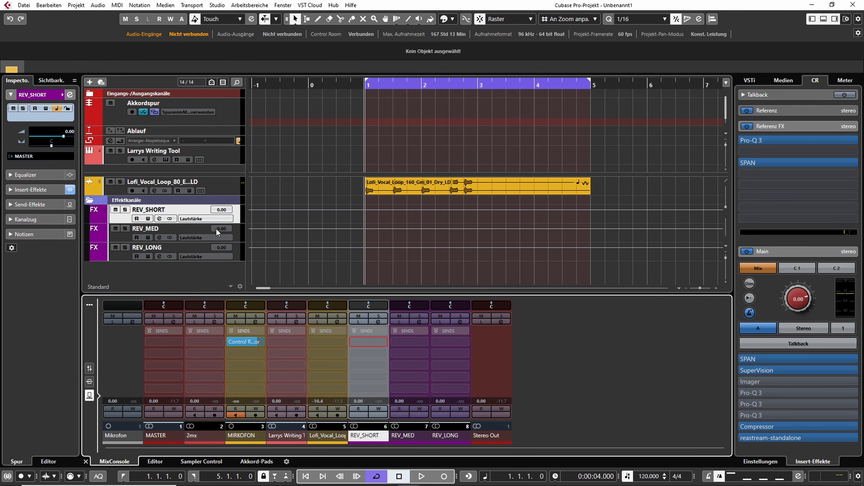
click(385, 339)
click(396, 414)
click(384, 354)
click(407, 435)
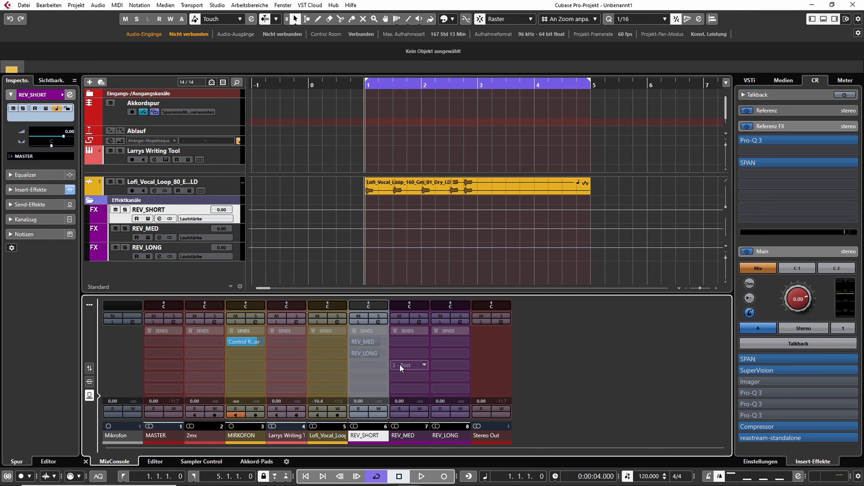
click(384, 342)
click(381, 372)
click(381, 354)
click(382, 386)
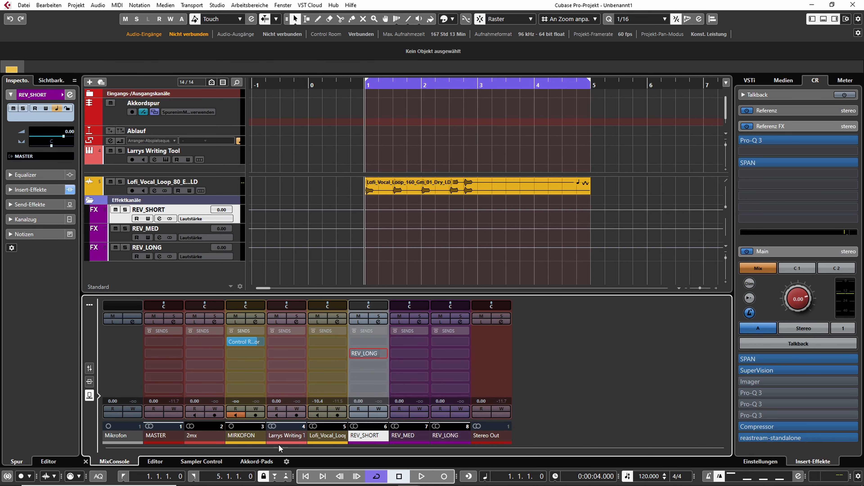
- Add sends to REV_SHORT, REV_MED and REV_LONG on the Lofi_Vocal_Loop channel and activate all three
click(325, 339)
click(343, 379)
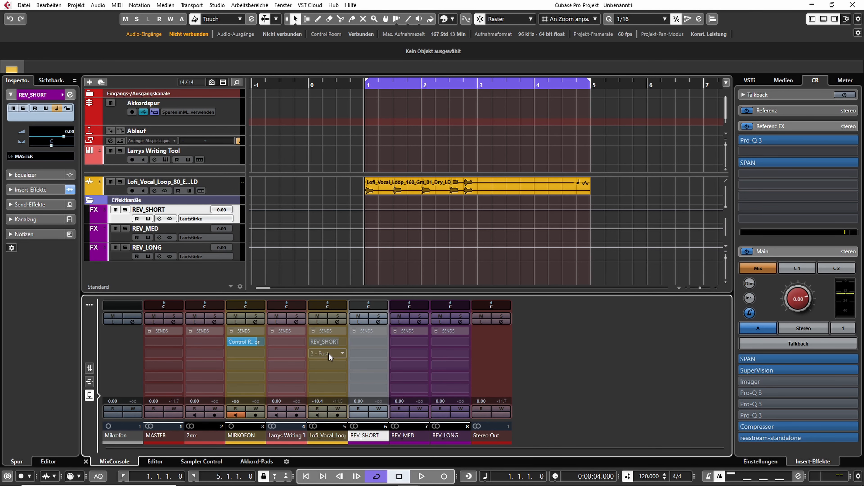
click(328, 353)
click(349, 397)
click(330, 365)
click(346, 417)
click(311, 342)
click(313, 353)
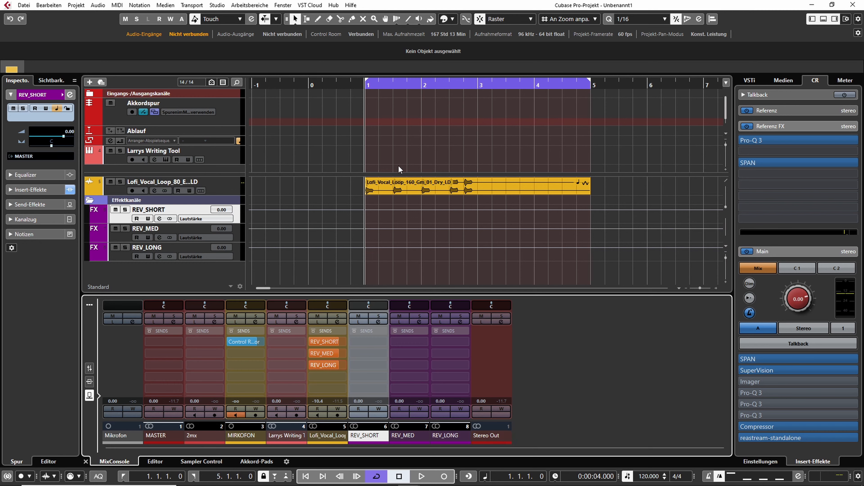
- Play the vocal loop and audition it with REV_SHORT soloed, followed by REV_MED soloed exclusively
click(381, 317)
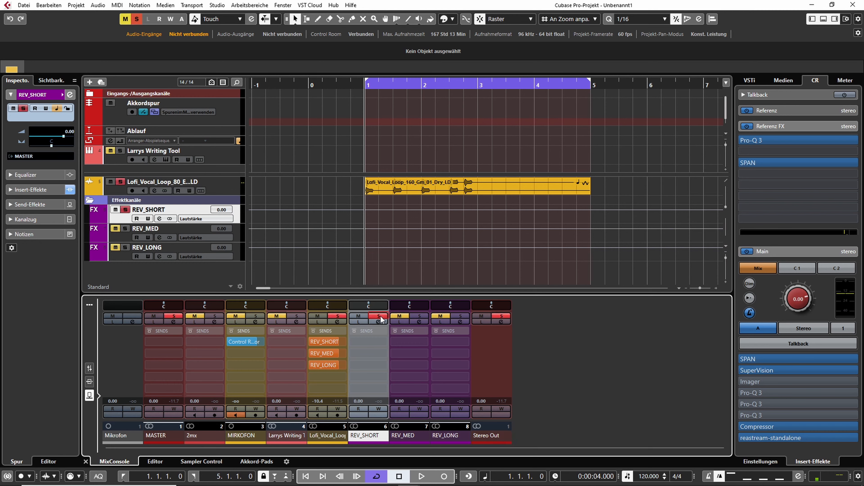
key(space)
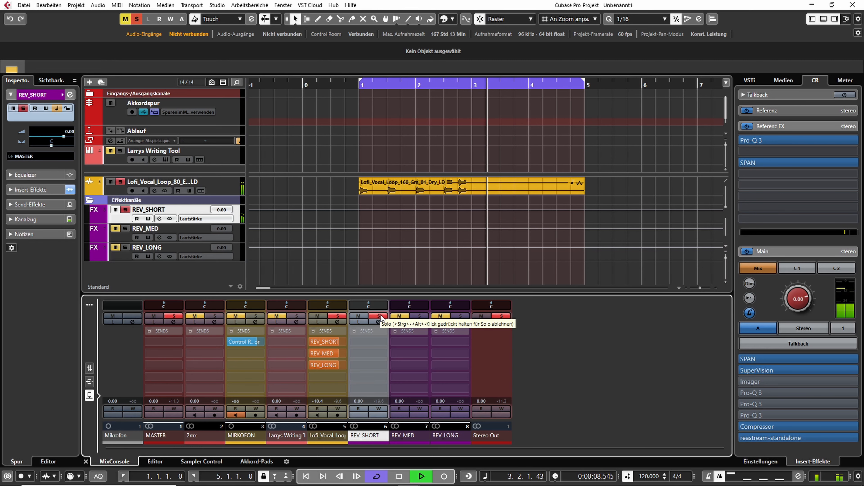
ctrl+click(420, 316)
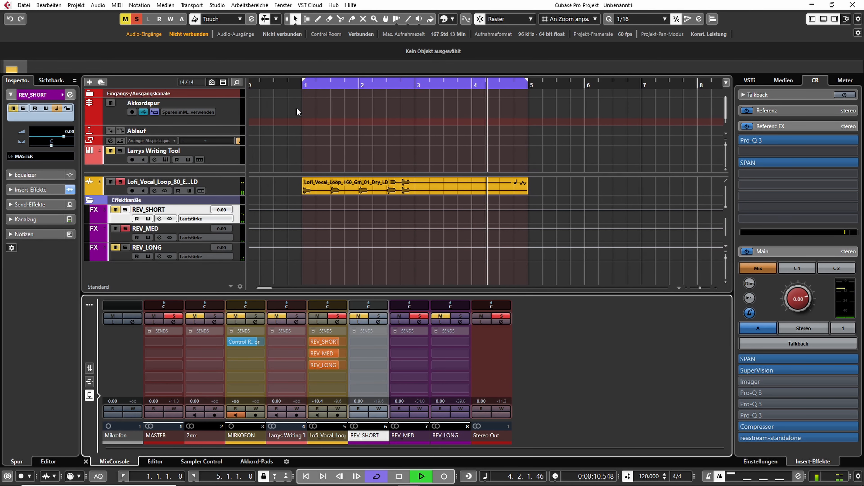
click(422, 317)
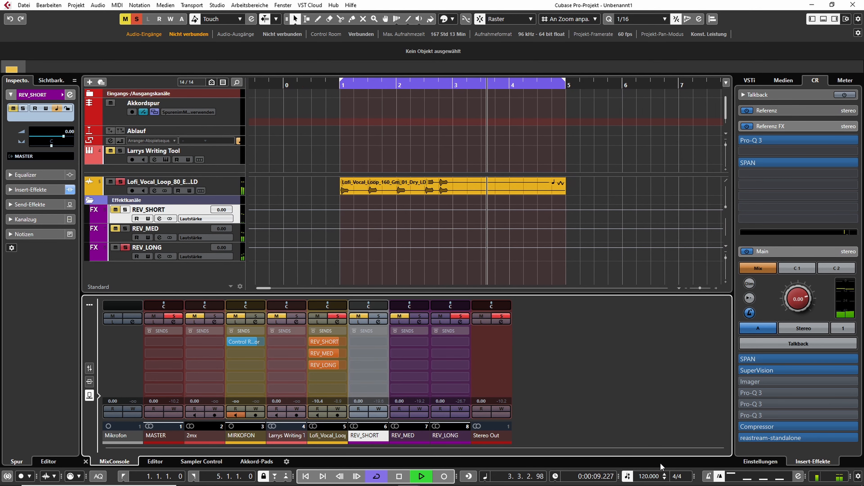
- Audition the loop with REV_LONG soloed at a project tempo of 160, ending with playback stopped and the solo cleared
click(462, 316)
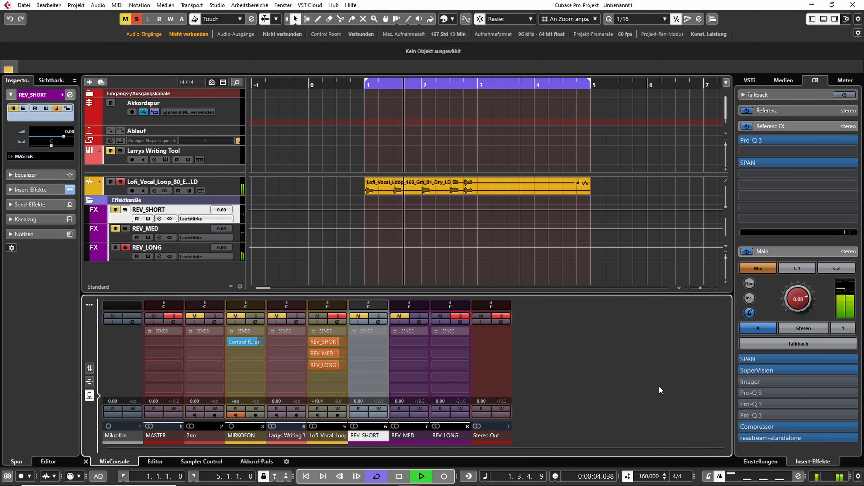
mouse_move(456, 364)
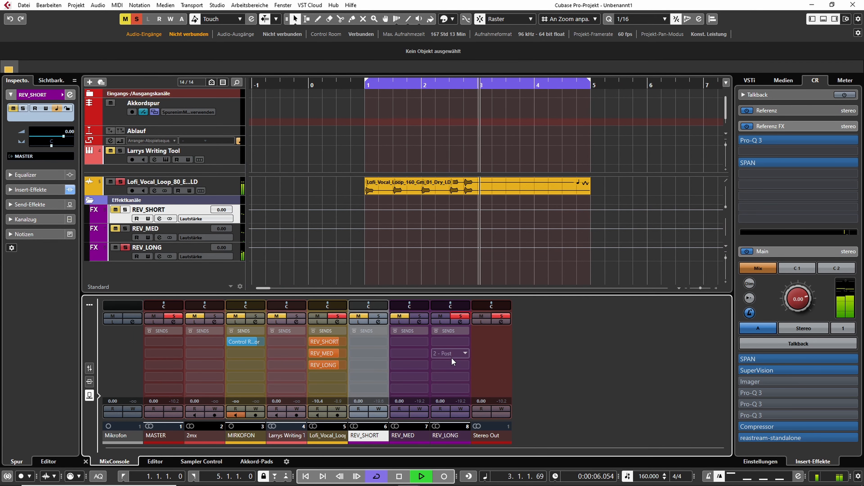
key(space)
click(454, 317)
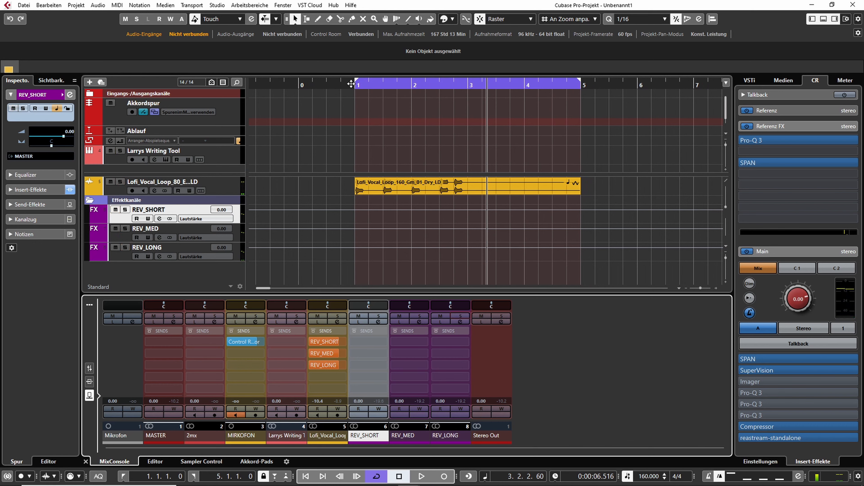
- Return the playhead to bar 1 and shorten the cycle range so it ends at bar 3
click(356, 84)
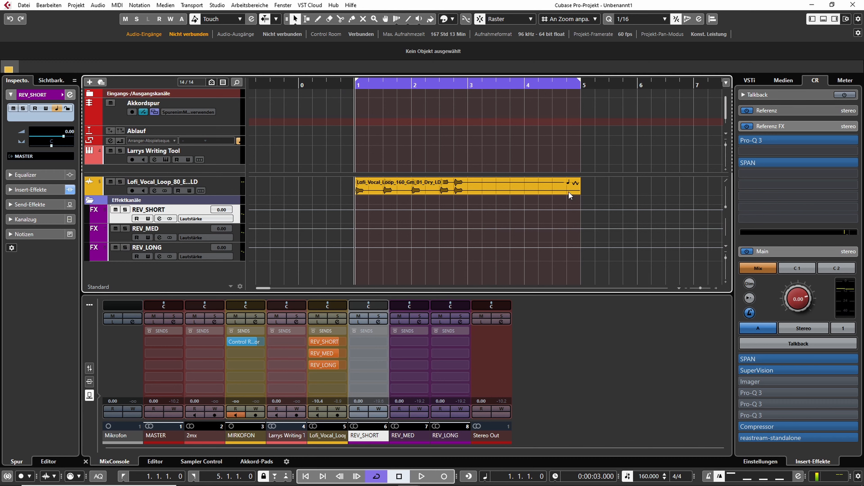
drag(580, 82, 467, 82)
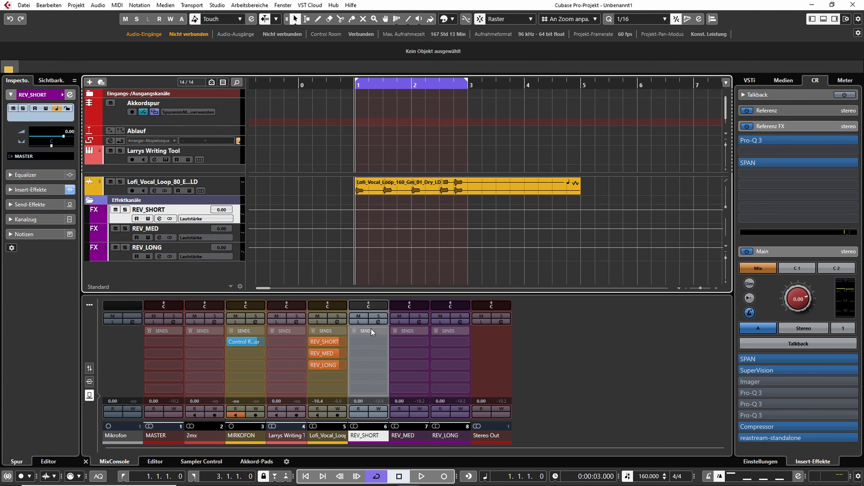
- Play the shortened cycle and audition REV_SHORT, REV_MED and REV_LONG one after another using Listen, then stop playback
click(362, 323)
key(space)
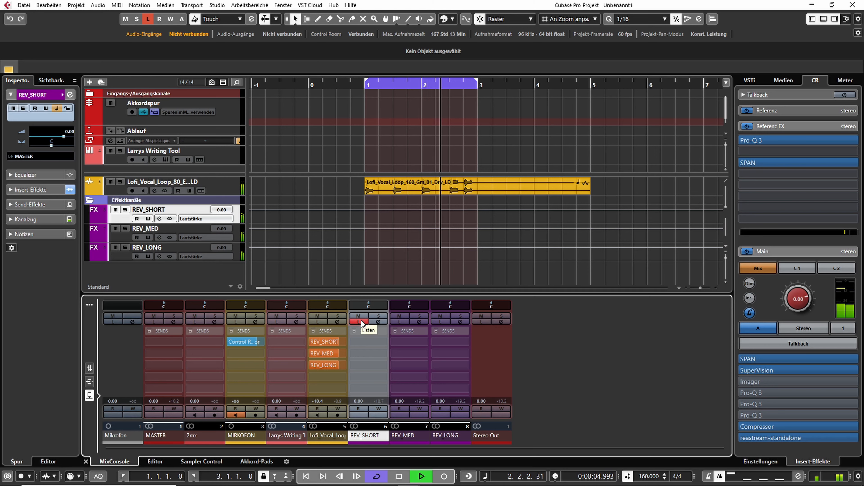
click(399, 321)
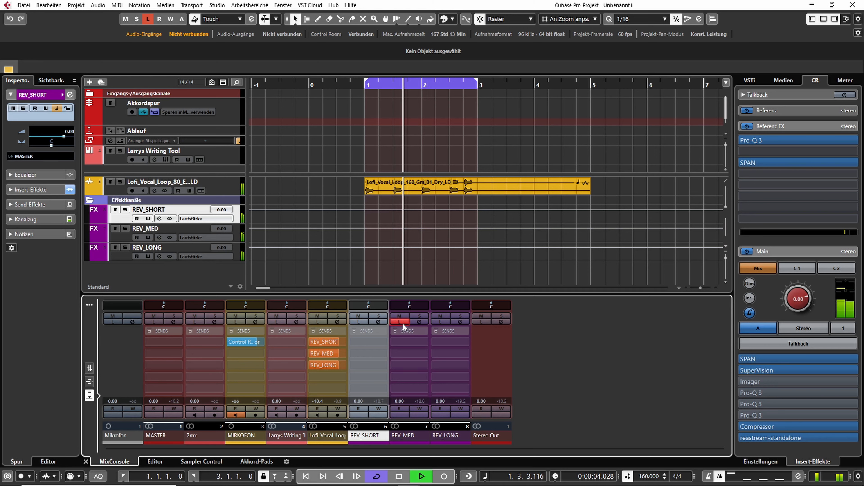
click(441, 322)
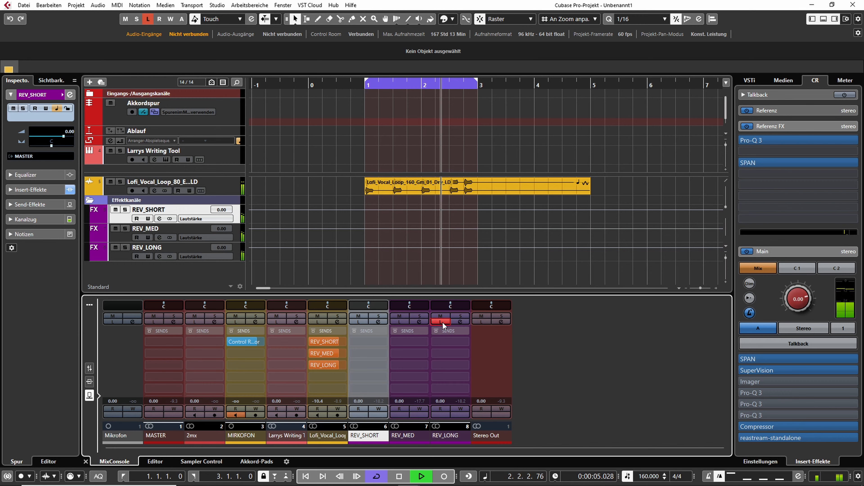
click(441, 321)
key(space)
click(458, 183)
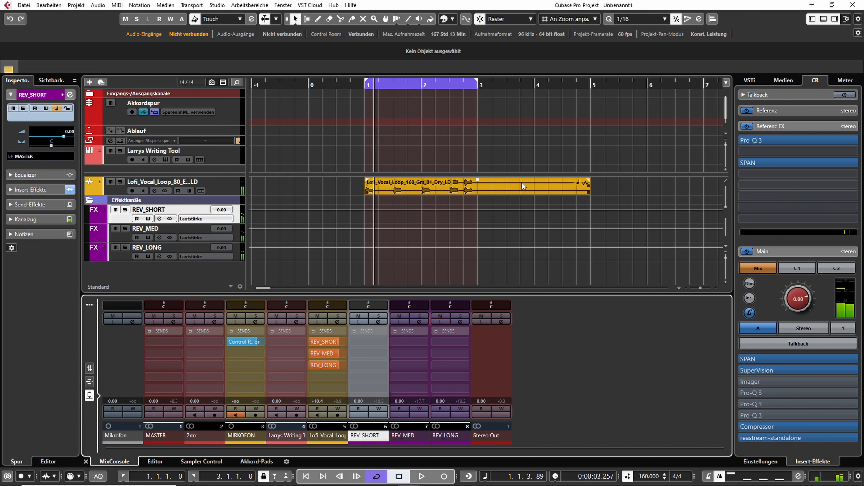
- Set the cycle range to span the whole vocal clip and select the vocal loop track
key(p)
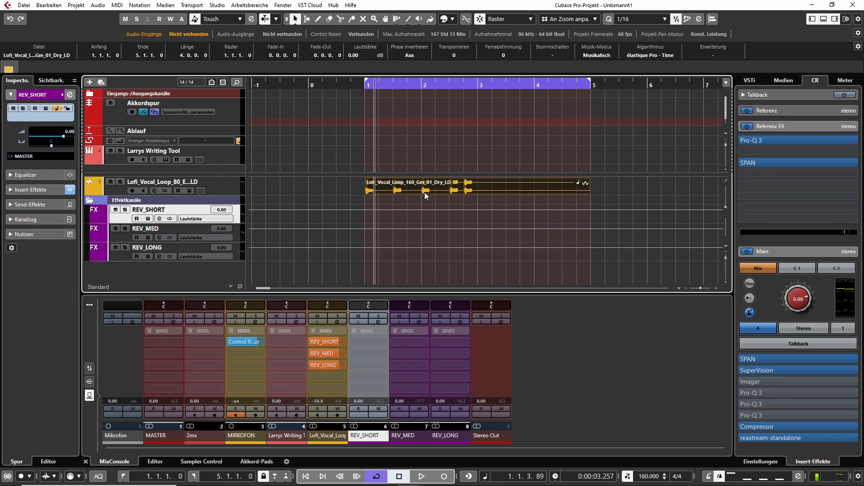
click(231, 181)
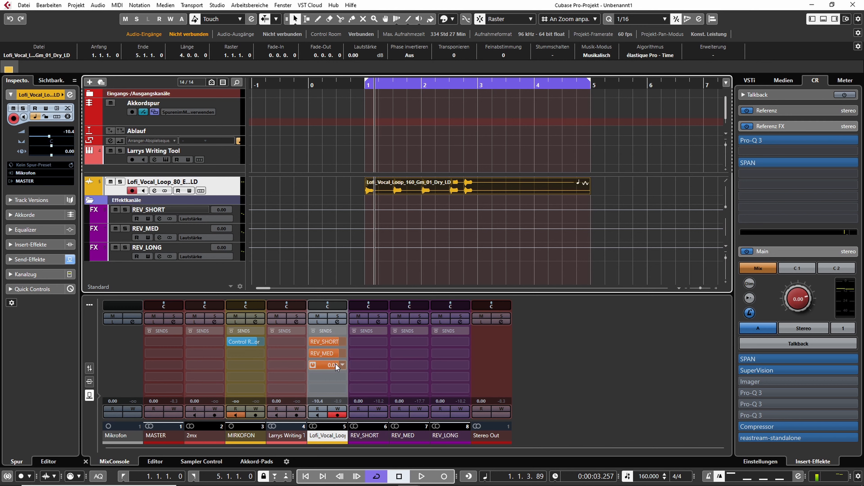
- Lower the vocal track's reverb send levels, with REV_MED at -12.9, and audition the blend from bar 1
click(328, 366)
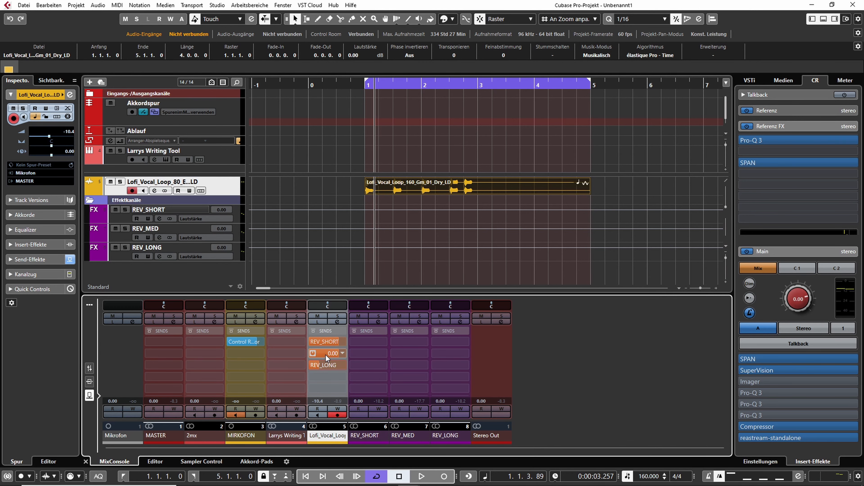
drag(312, 354, 306, 354)
drag(367, 85, 369, 87)
key(space)
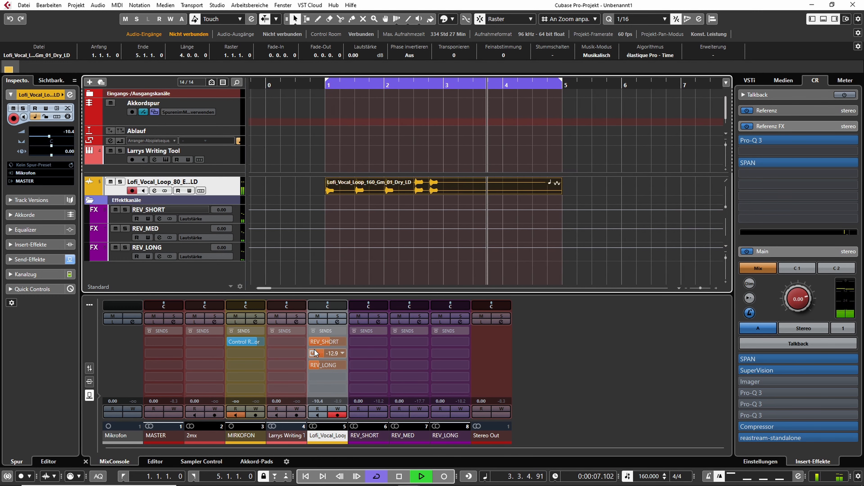
key(space)
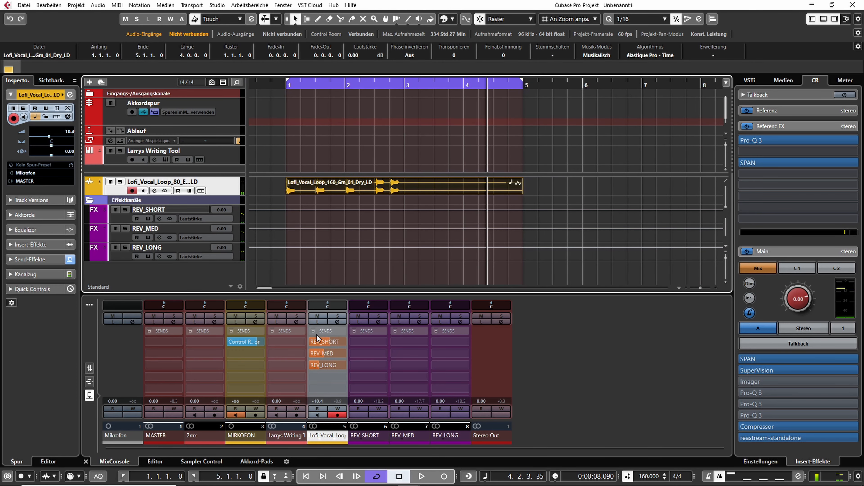
- Compare the loop dry and wet by playing it with the vocal track's sends bypassed, re-enabling them during playback, and stopping
click(313, 330)
click(275, 85)
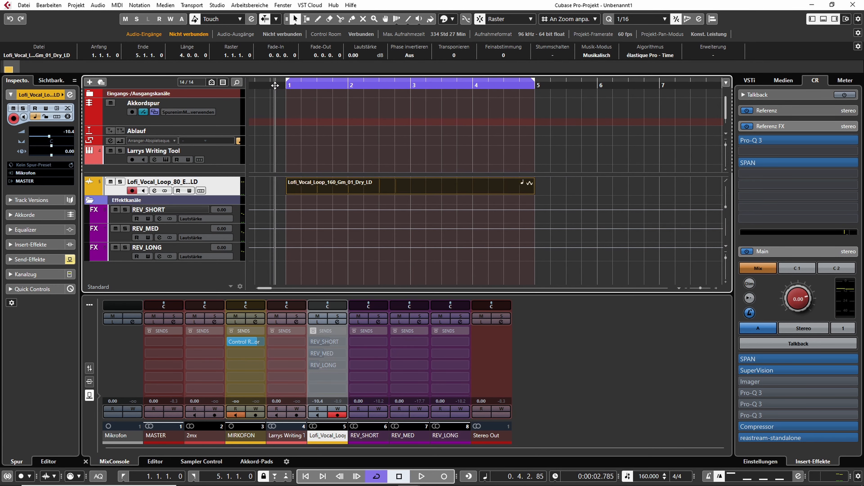
key(space)
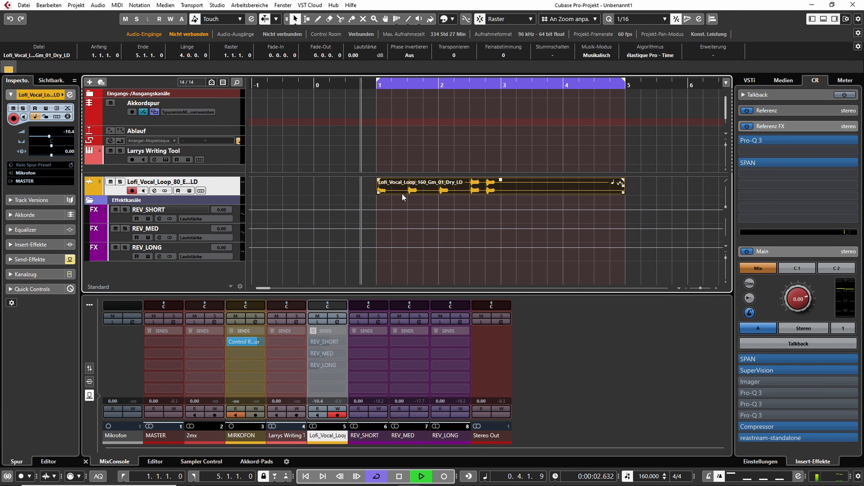
click(313, 331)
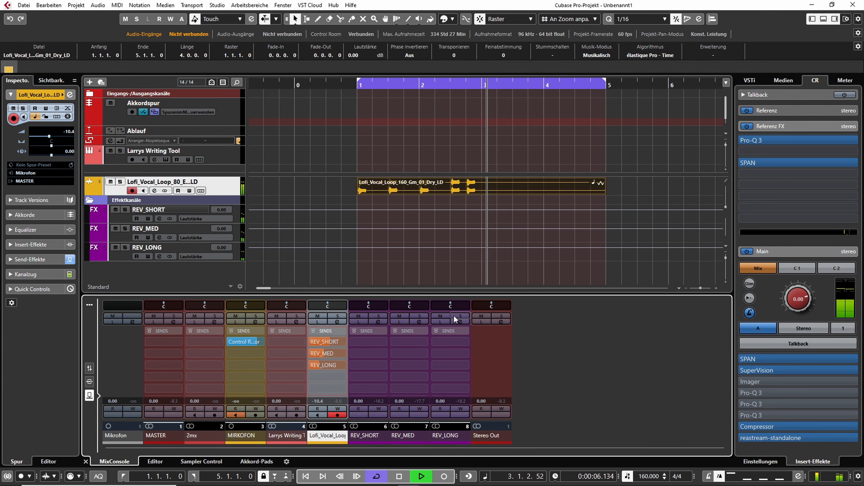
key(space)
- Raise the vocal track's REV_LONG send level and audition the loop from just before bar 1, ending with playback stopped
mouse_move(332, 364)
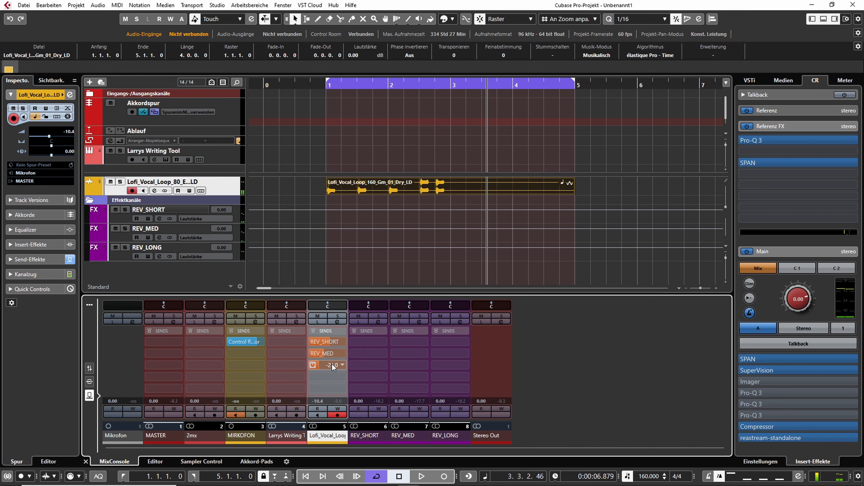
drag(331, 363, 334, 348)
click(323, 86)
key(space)
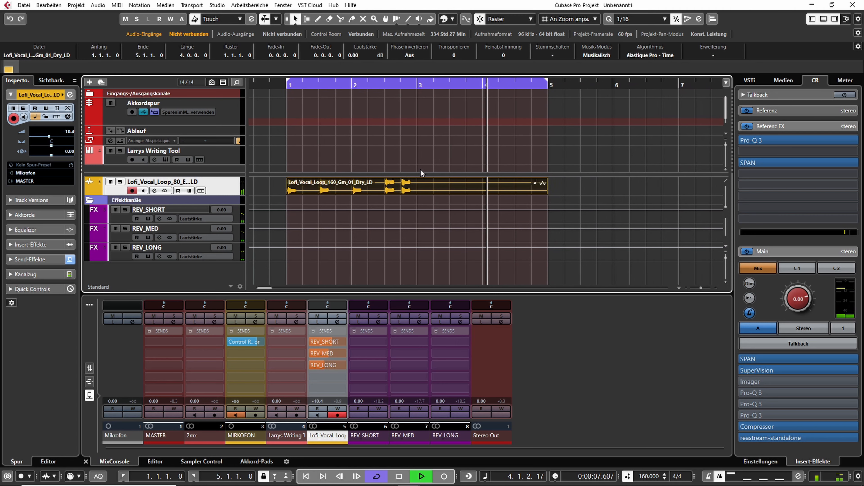
key(space)
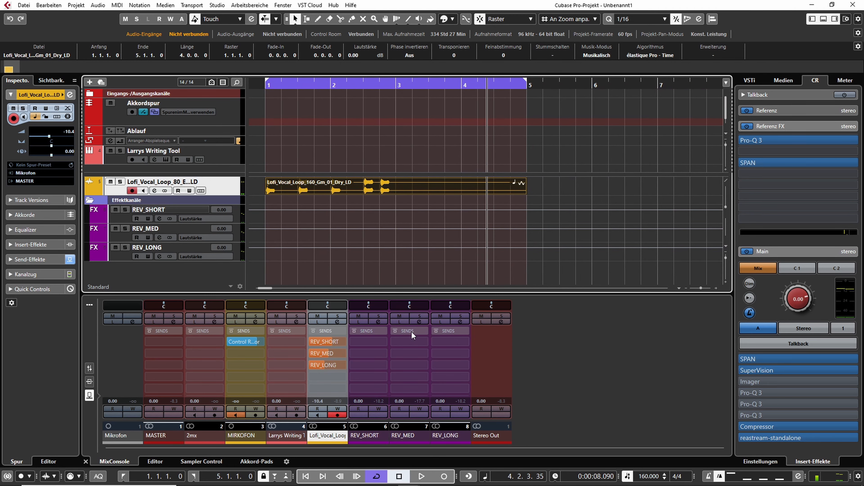